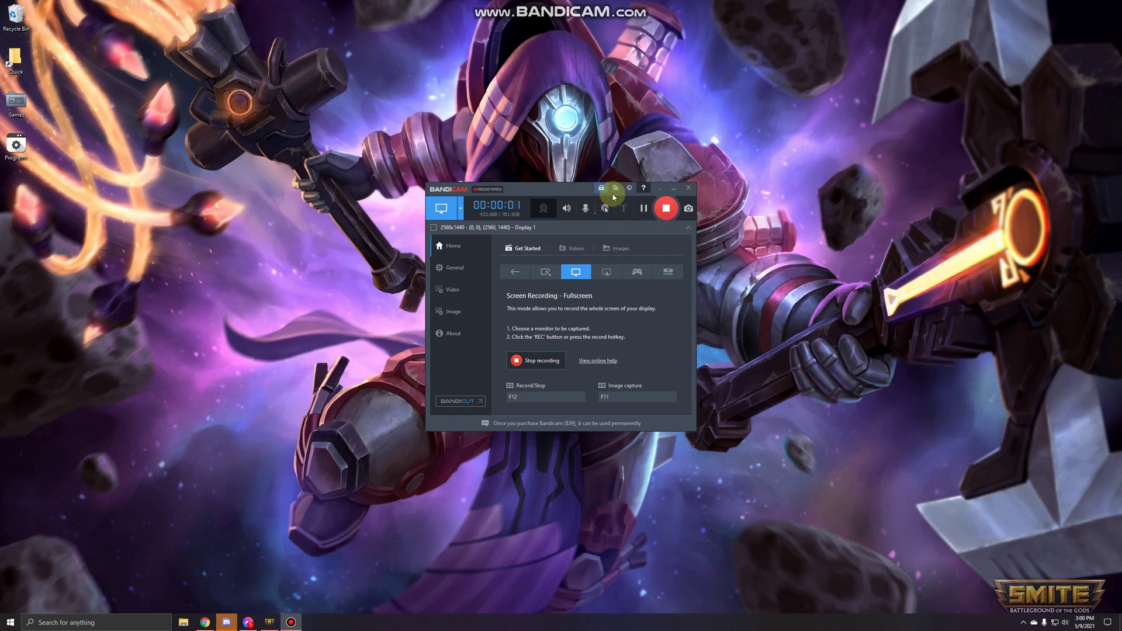
- Download the MacroGamer version 2.7.5 Setup (msi) installer from the itoady.com page in Chrome
{"action": "left_click", "coordinate": [674, 189]}
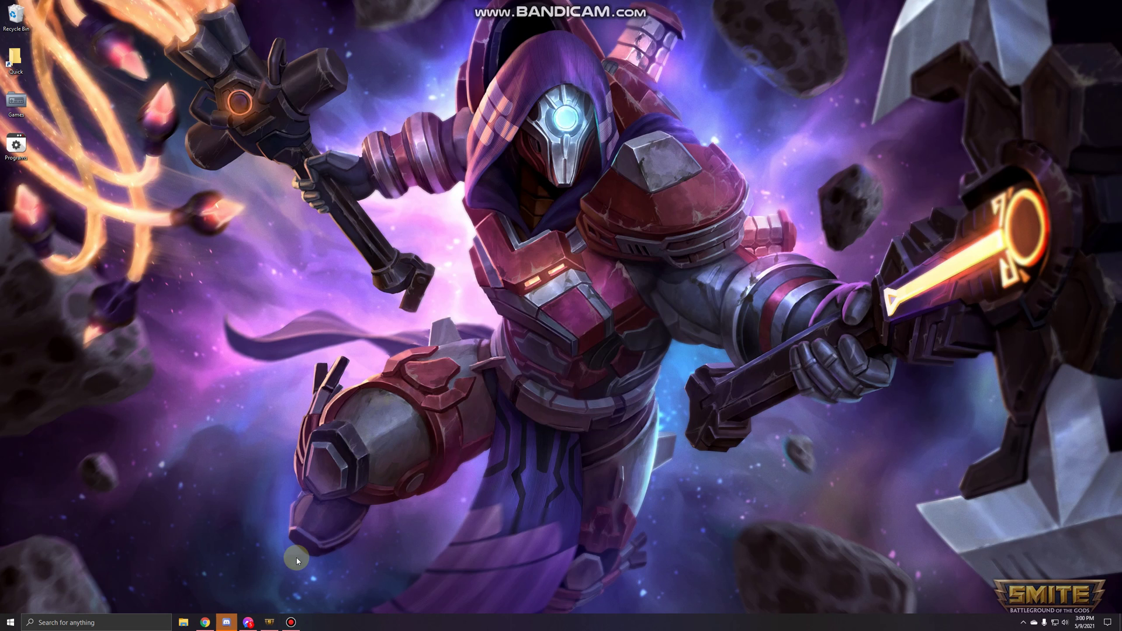
{"action": "left_click", "coordinate": [205, 622]}
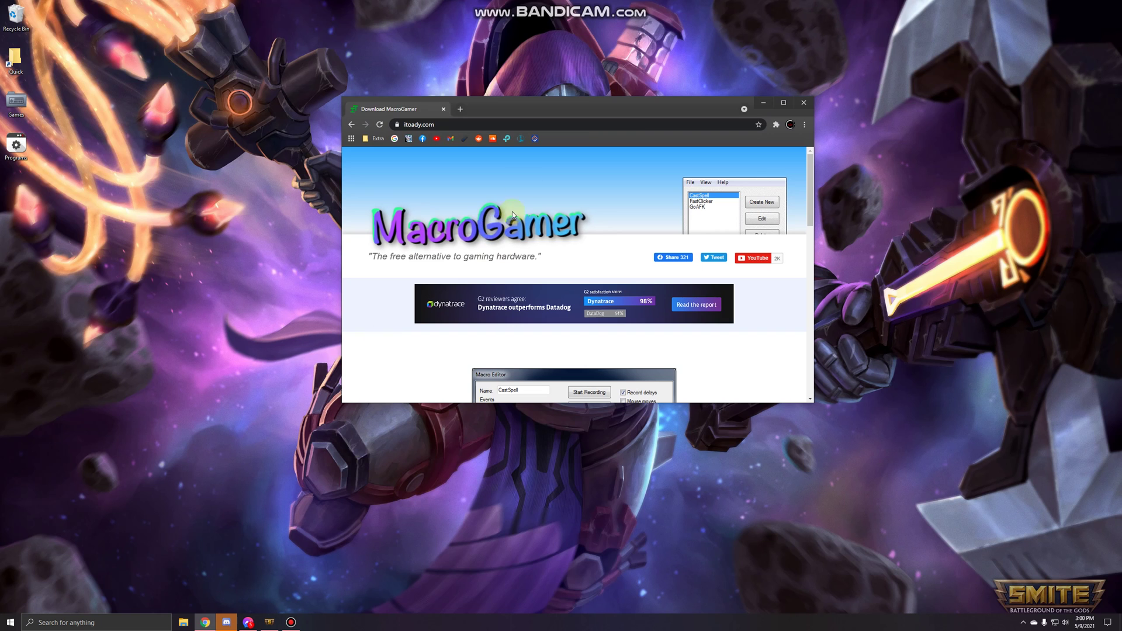
{"action": "scroll", "coordinate": [561, 257], "scroll_direction": "down", "scroll_amount": 5}
{"action": "scroll", "coordinate": [574, 264], "scroll_direction": "down", "scroll_amount": 4}
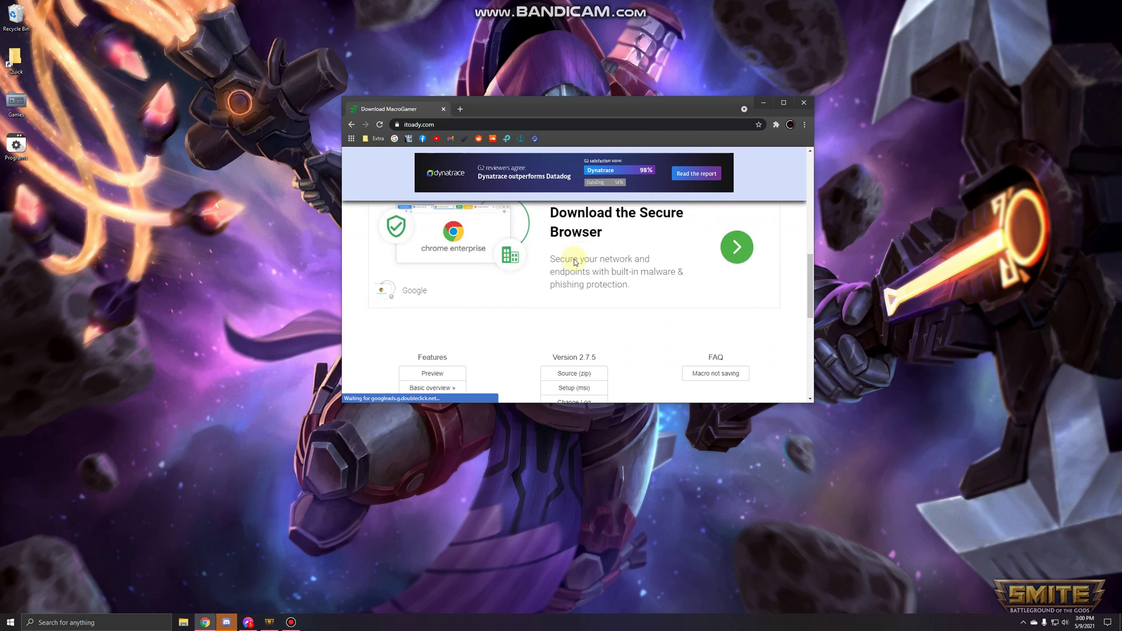
{"action": "left_click", "coordinate": [576, 308]}
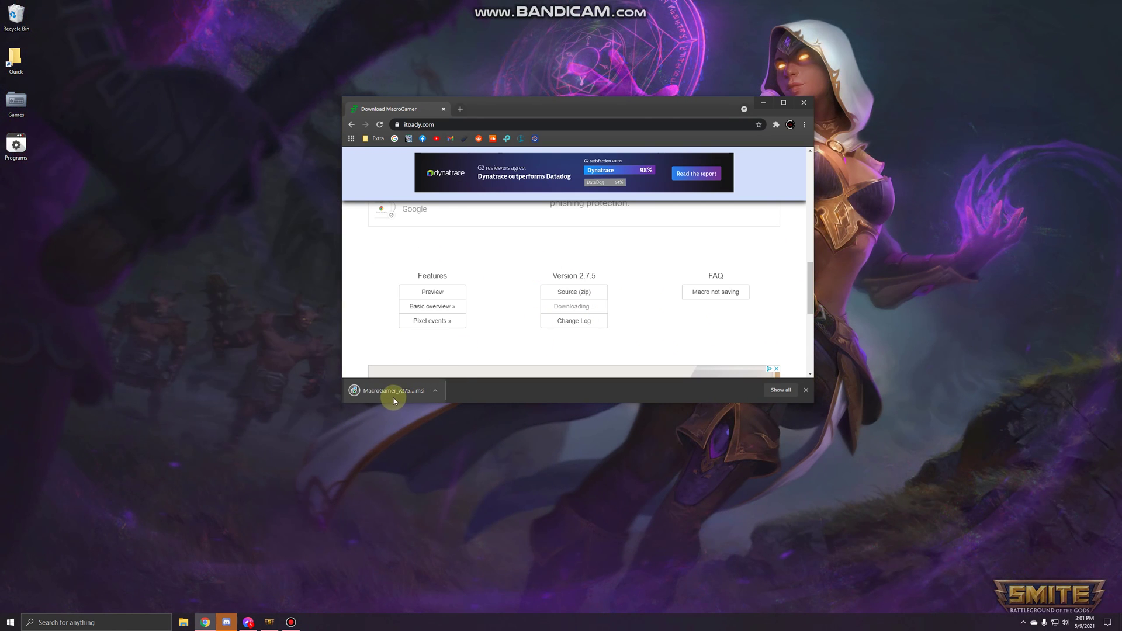
- Install MacroGamer from the .msi using the default folder, then close Chrome
{"action": "left_click", "coordinate": [398, 396]}
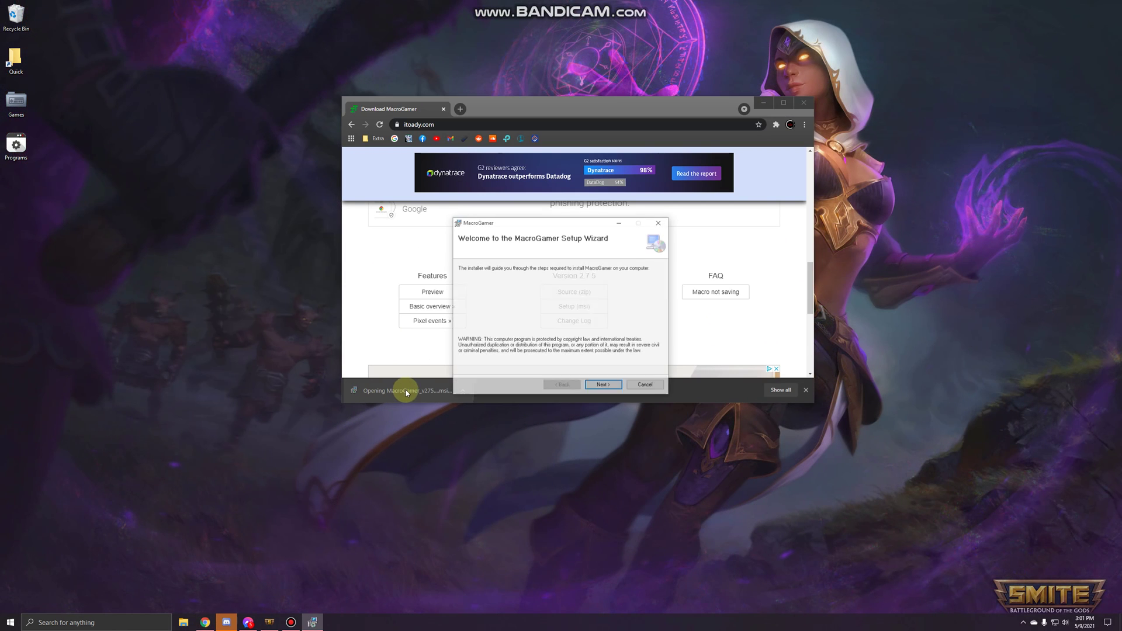
{"action": "left_click", "coordinate": [600, 386]}
{"action": "left_click", "coordinate": [598, 387]}
{"action": "left_click", "coordinate": [597, 386]}
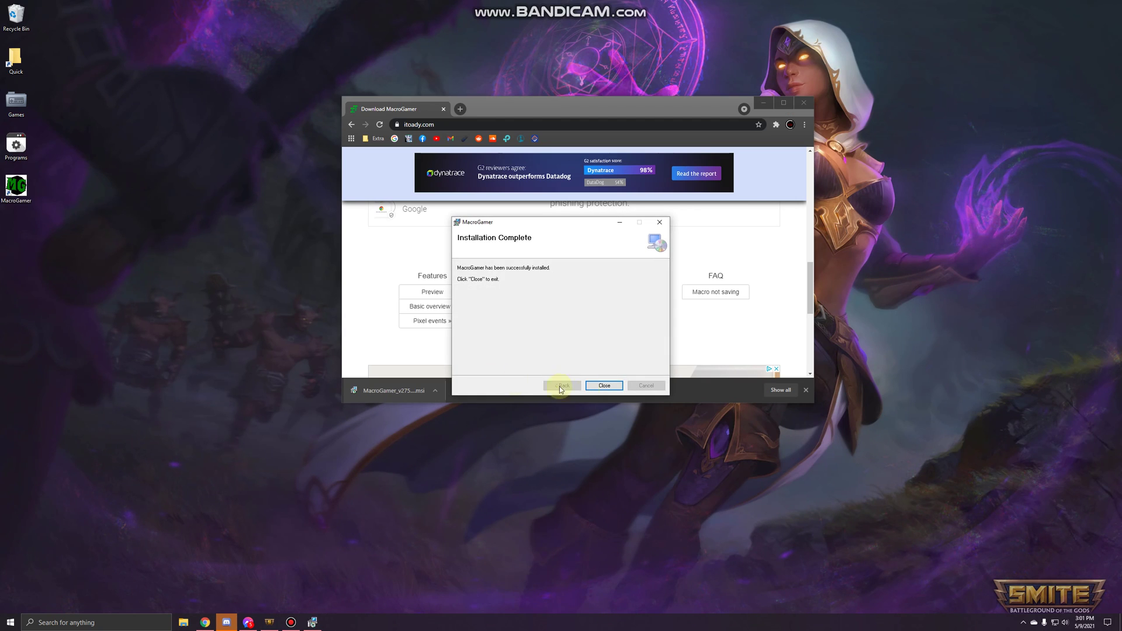
{"action": "left_click", "coordinate": [615, 385]}
{"action": "left_click", "coordinate": [804, 102]}
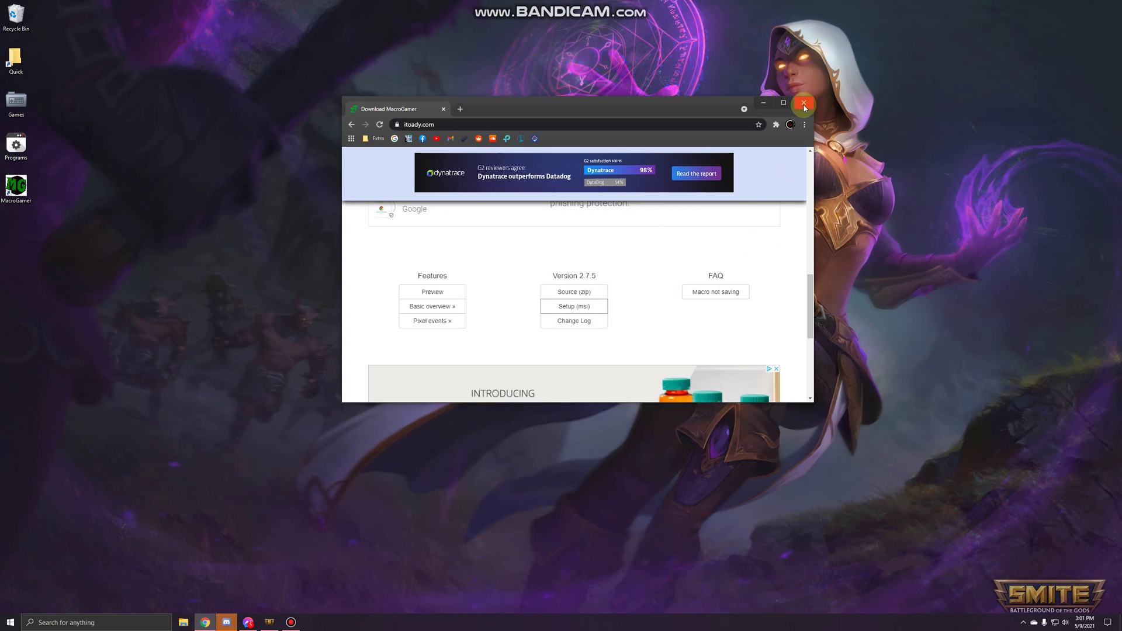
- Launch MacroGamer and record a new macro of the v, e, l key presses
{"action": "double_click", "coordinate": [25, 197]}
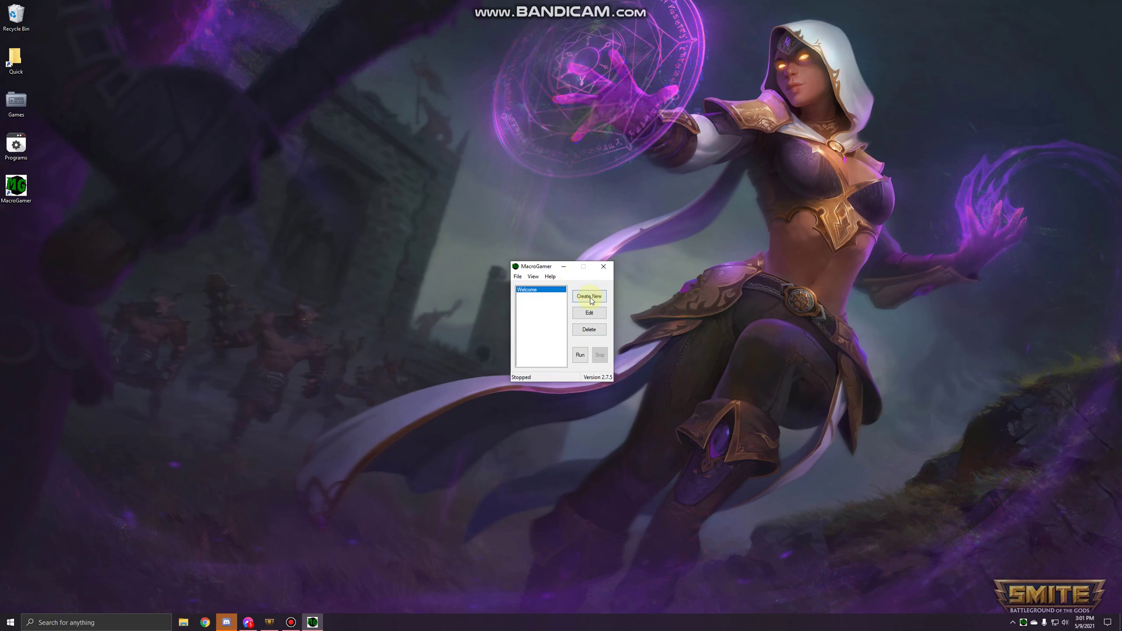
{"action": "left_click", "coordinate": [590, 297]}
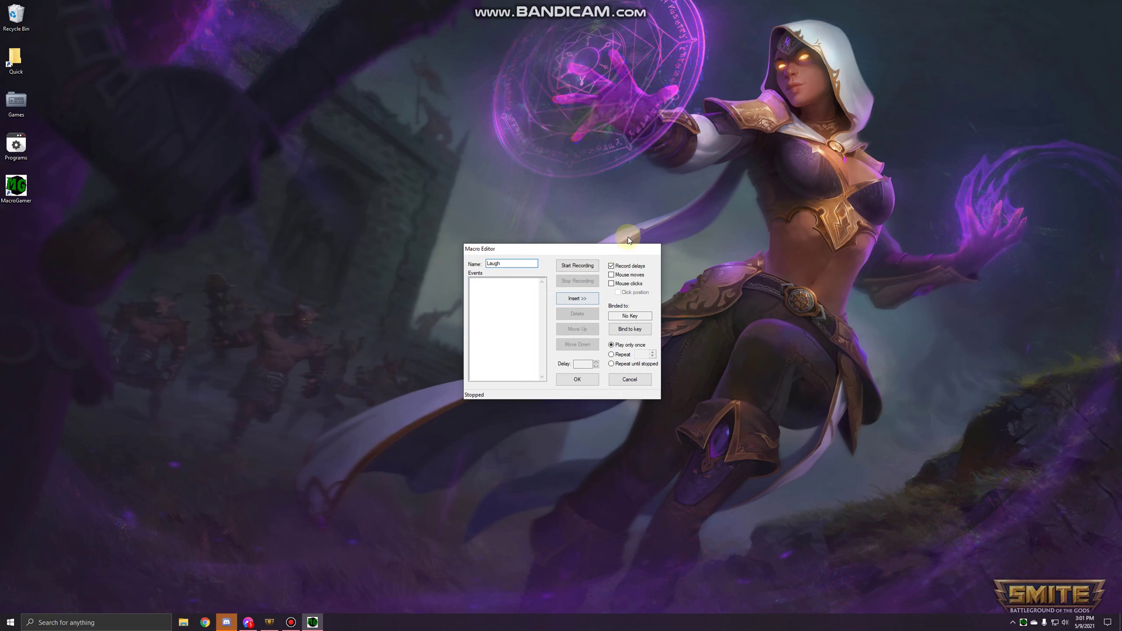
{"action": "left_click", "coordinate": [585, 265]}
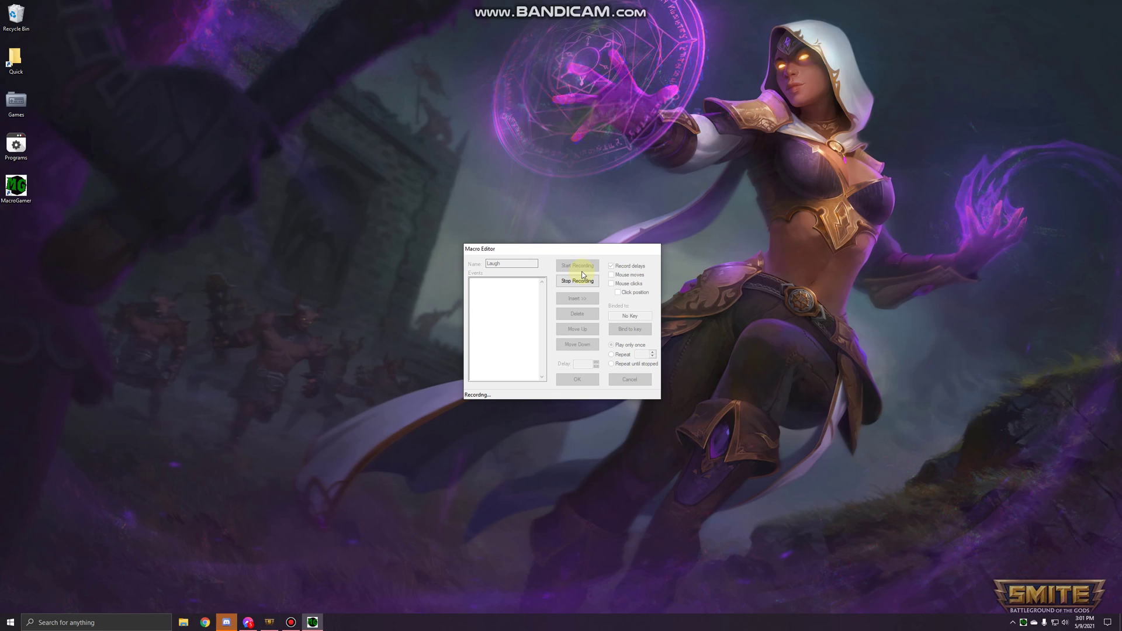
{"action": "key", "text": "v"}
{"action": "key", "text": "e"}
{"action": "key", "text": "l"}
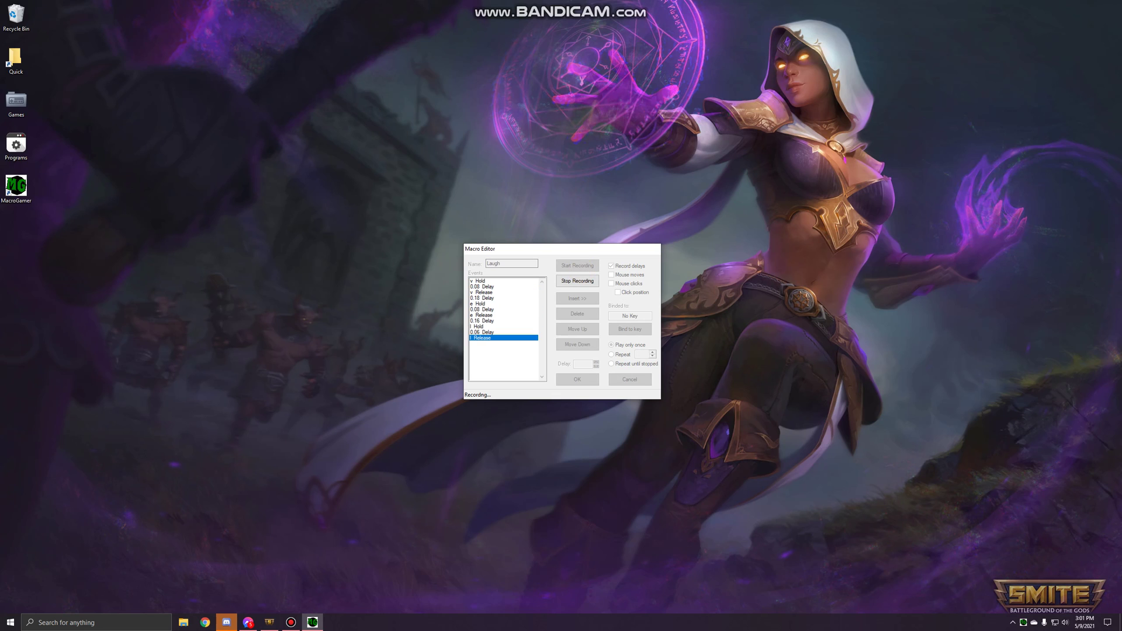
{"action": "left_click", "coordinate": [578, 281]}
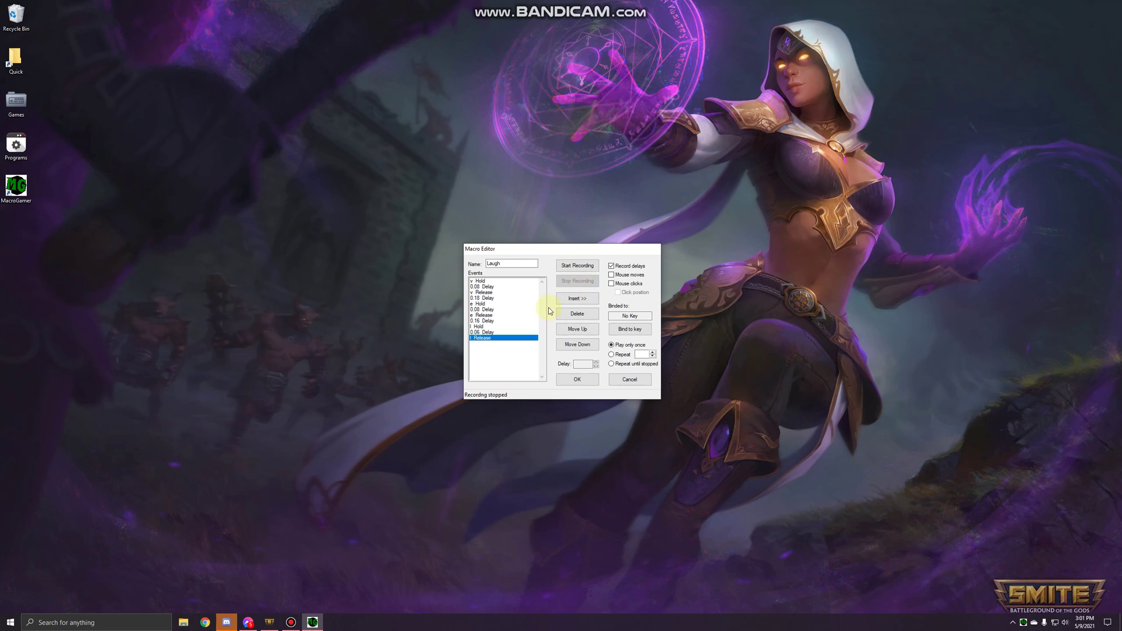
{"action": "left_click", "coordinate": [509, 339]}
- Insert a 0.05-second delay after the final l Release event
{"action": "left_click", "coordinate": [576, 298]}
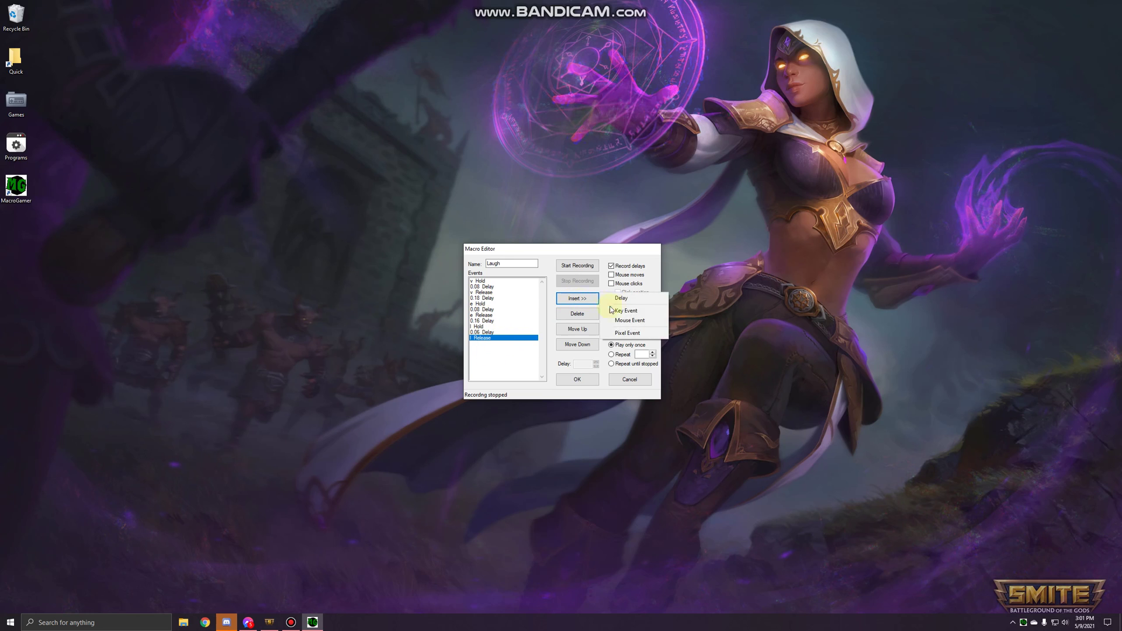
{"action": "left_click", "coordinate": [620, 299]}
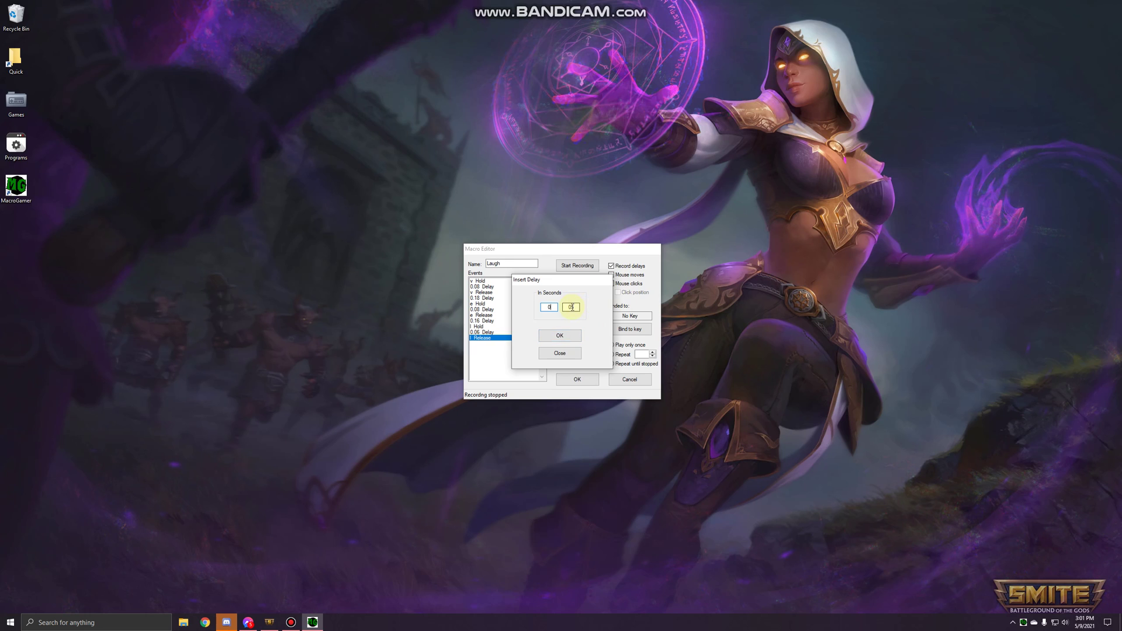
{"action": "left_click", "coordinate": [560, 336]}
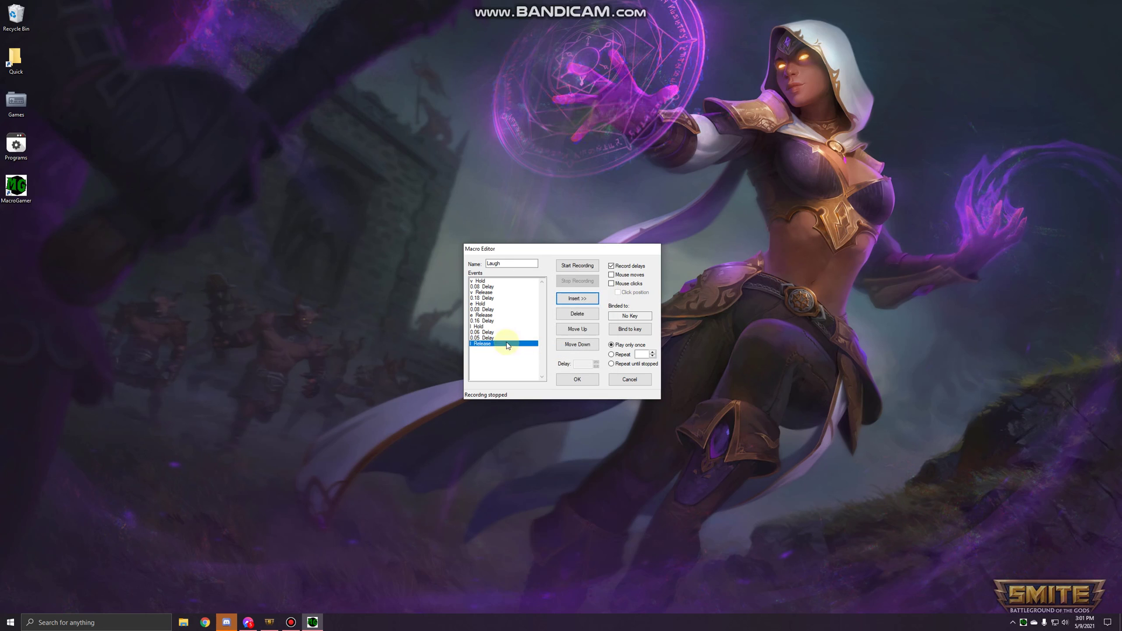
{"action": "left_click", "coordinate": [576, 346]}
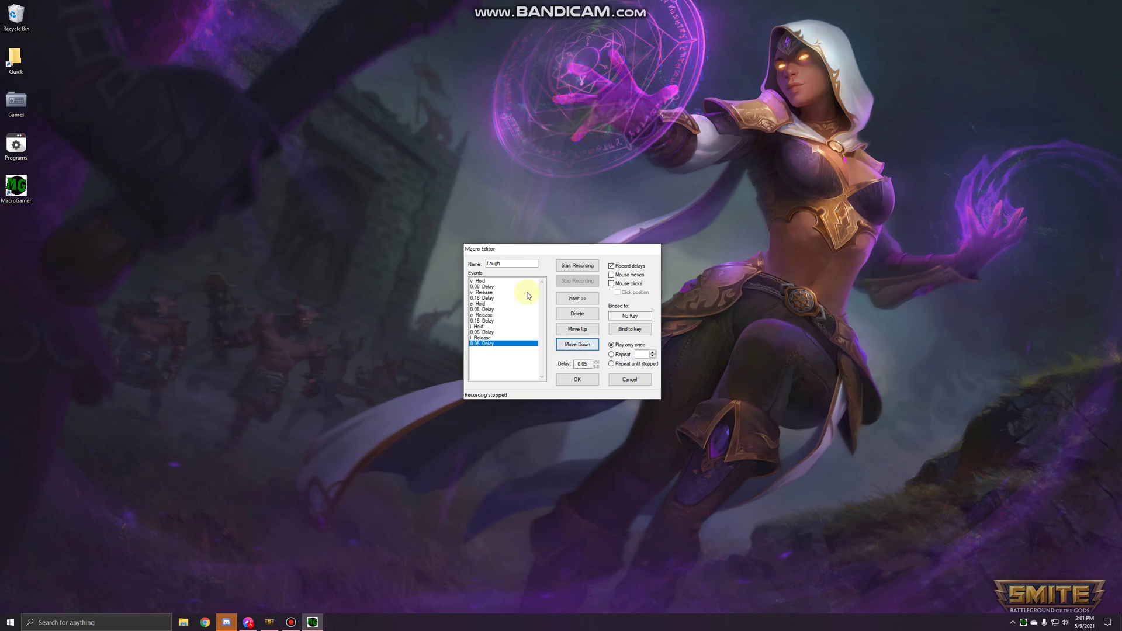
- Reduce the first delay and the delay after v Release to 0.05 seconds
{"action": "left_click", "coordinate": [493, 286]}
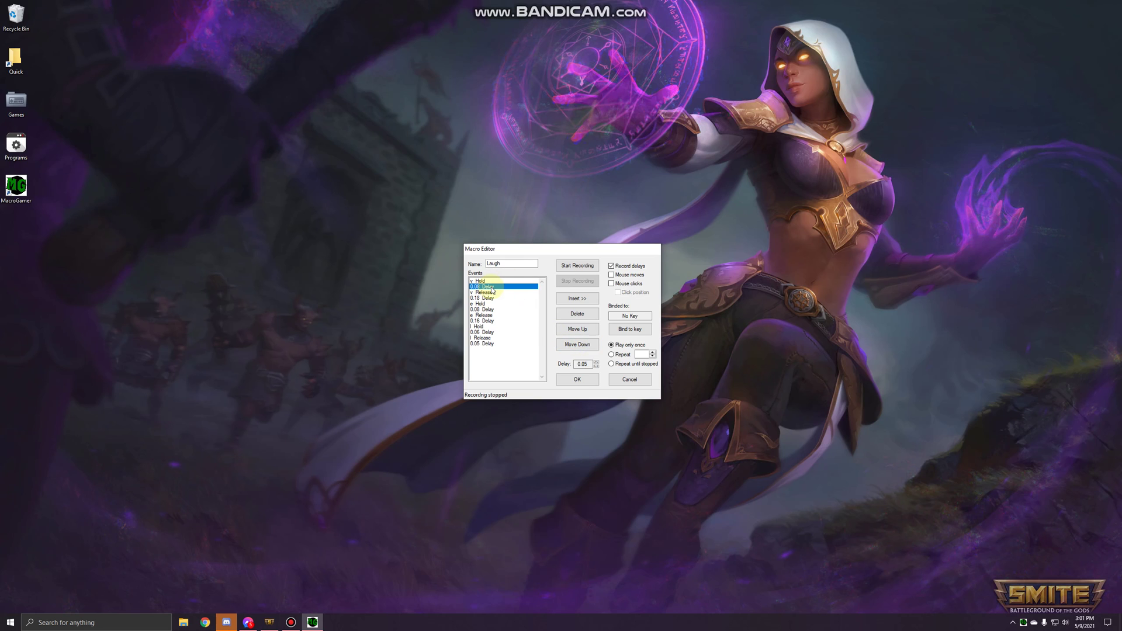
{"action": "left_click", "coordinate": [597, 366]}
{"action": "left_click", "coordinate": [595, 362]}
{"action": "left_click", "coordinate": [495, 298]}
{"action": "left_click", "coordinate": [597, 366]}
{"action": "left_click", "coordinate": [596, 366]}
{"action": "left_click", "coordinate": [596, 366]}
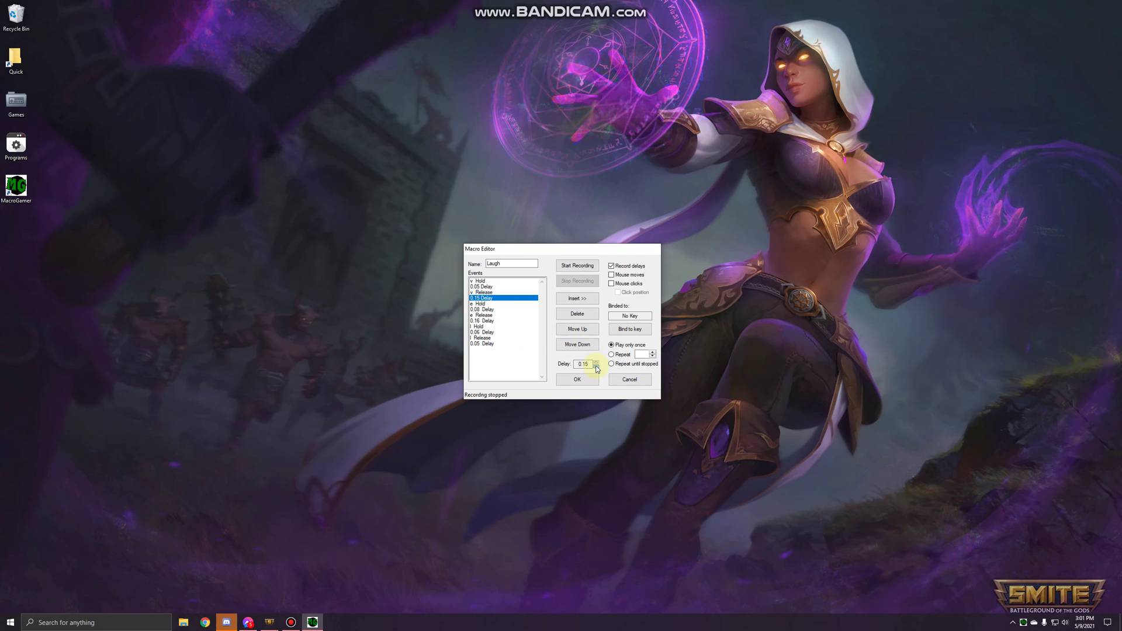
{"action": "left_click", "coordinate": [597, 366]}
{"action": "left_click", "coordinate": [503, 309]}
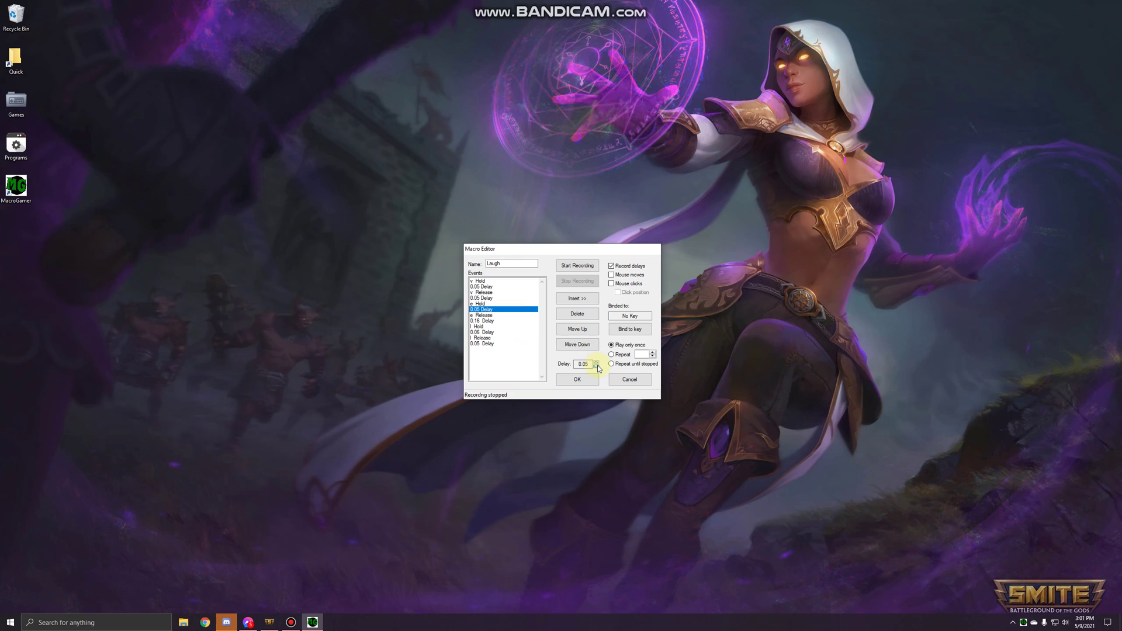
- Set the delays after e Release and l Hold to 0.05 seconds
{"action": "left_click", "coordinate": [504, 321]}
{"action": "left_click", "coordinate": [596, 366]}
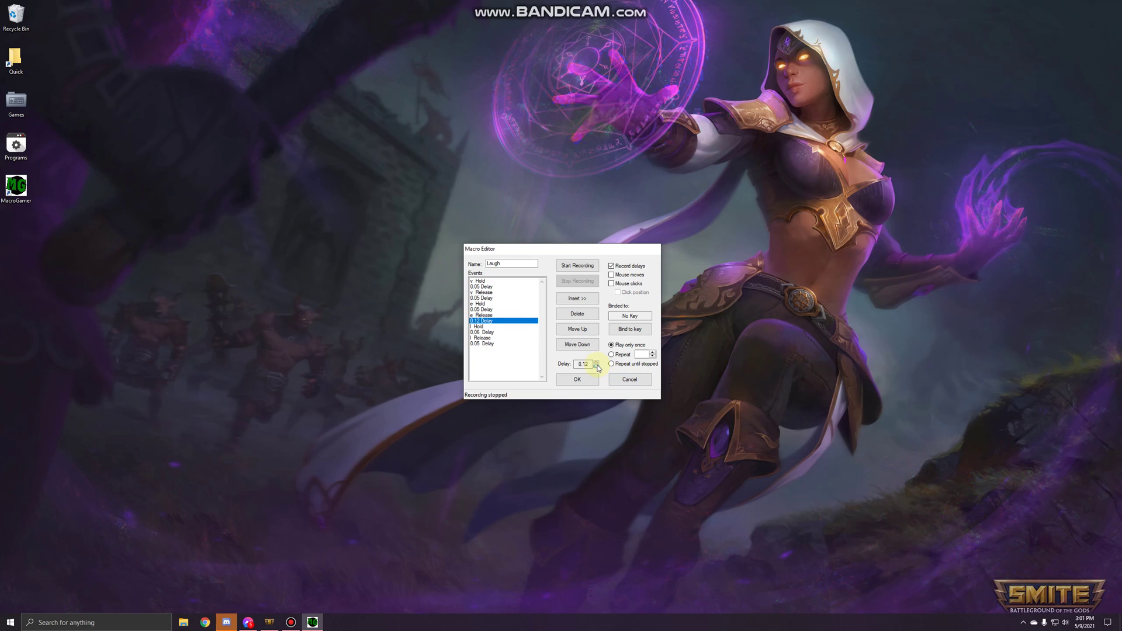
{"action": "left_click", "coordinate": [596, 365]}
{"action": "left_click", "coordinate": [502, 332]}
{"action": "left_click", "coordinate": [596, 367]}
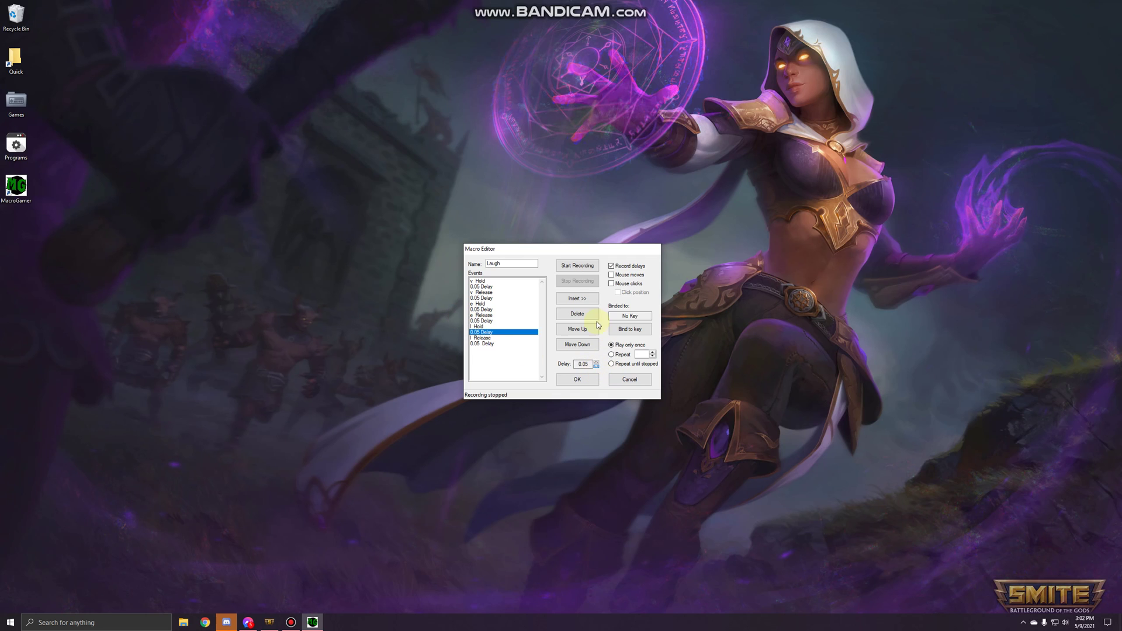
{"action": "left_click", "coordinate": [508, 345]}
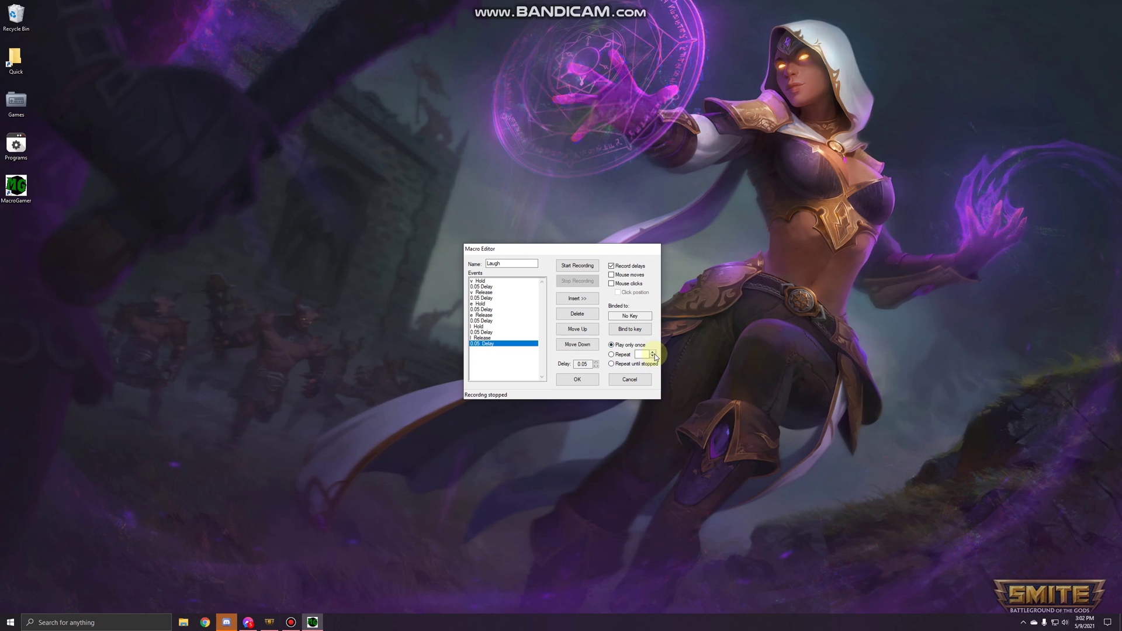
- Set the Laugh macro to repeat 10 times, bind it to Insert, and save it
{"action": "left_click", "coordinate": [620, 354]}
{"action": "left_click", "coordinate": [653, 352]}
{"action": "left_click", "coordinate": [636, 330]}
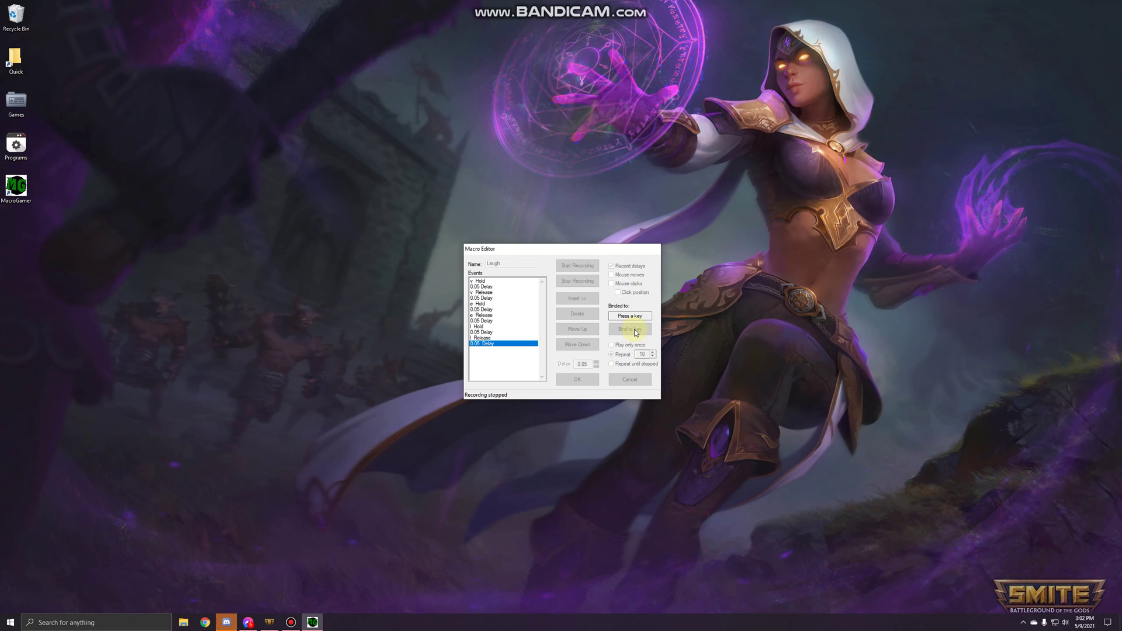
{"action": "key", "text": "Insert"}
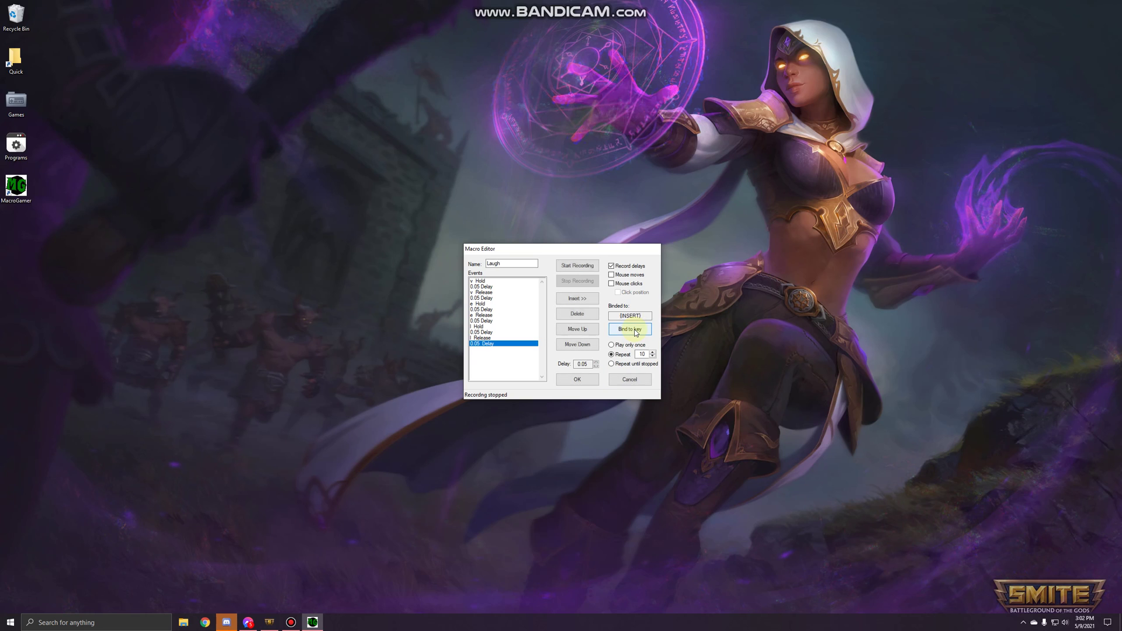
{"action": "left_click", "coordinate": [577, 380]}
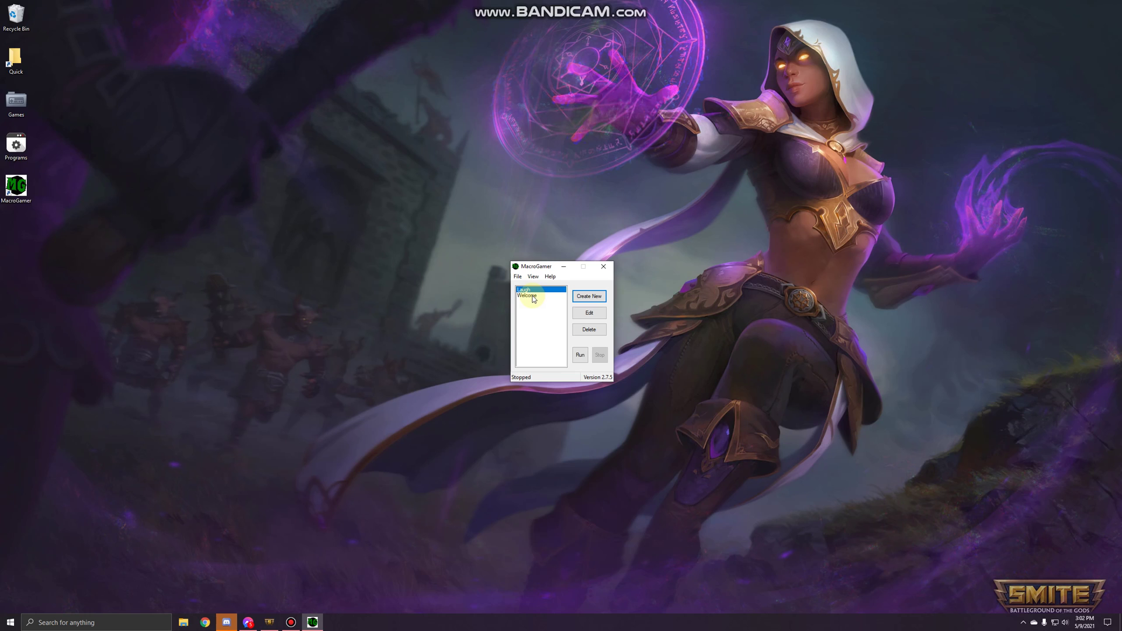
- Start the macros running with Insert and switch to the SMITE game
{"action": "key", "text": "Insert"}
{"action": "key", "text": "Insert"}
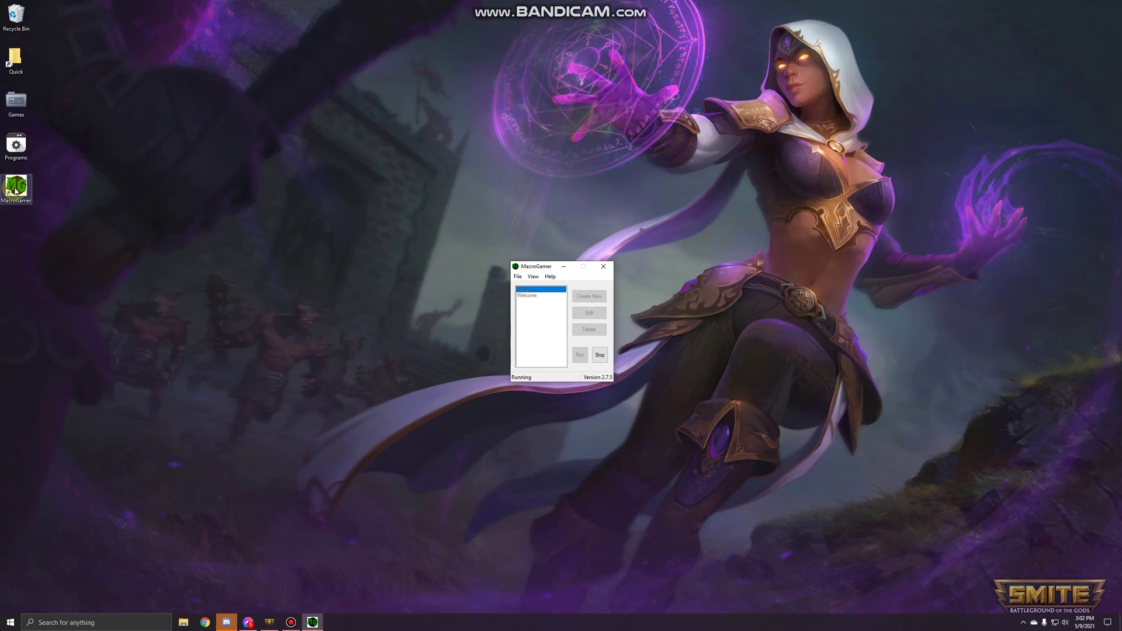
{"action": "left_click_drag", "start_coordinate": [550, 271], "coordinate": [538, 256]}
{"action": "left_click", "coordinate": [282, 619]}
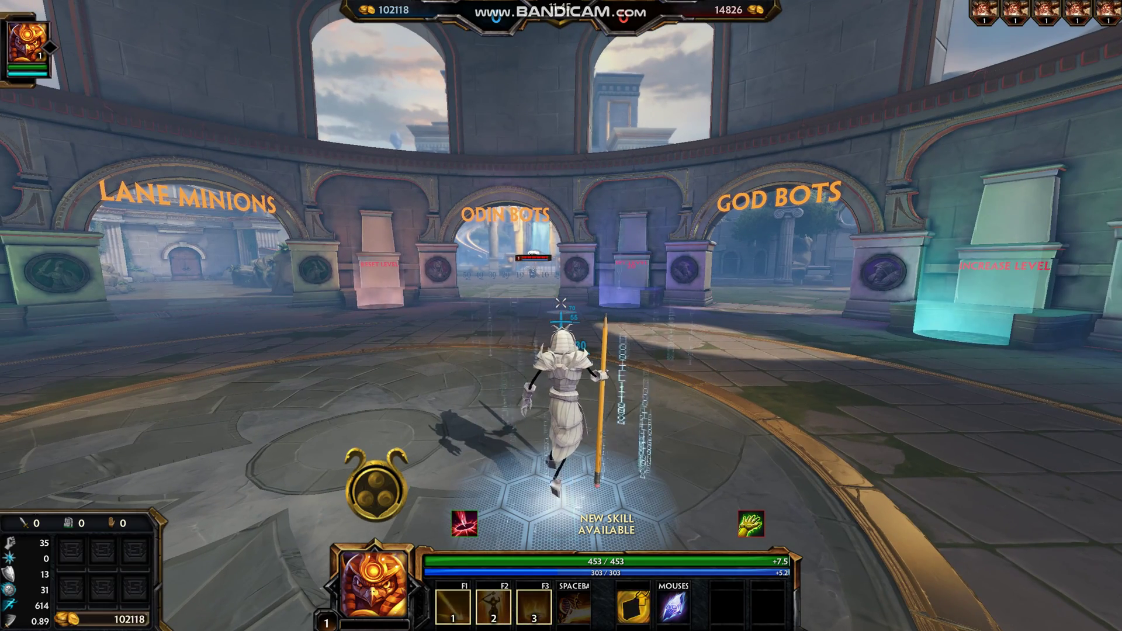
- Fire the Laugh emote sequence (v, e, Escape) repeatedly in SMITE, then Alt+Tab to the desktop
{"action": "key", "text": "v"}
{"action": "key", "text": "e"}
{"action": "key", "text": "Escape"}
{"action": "key", "text": "v"}
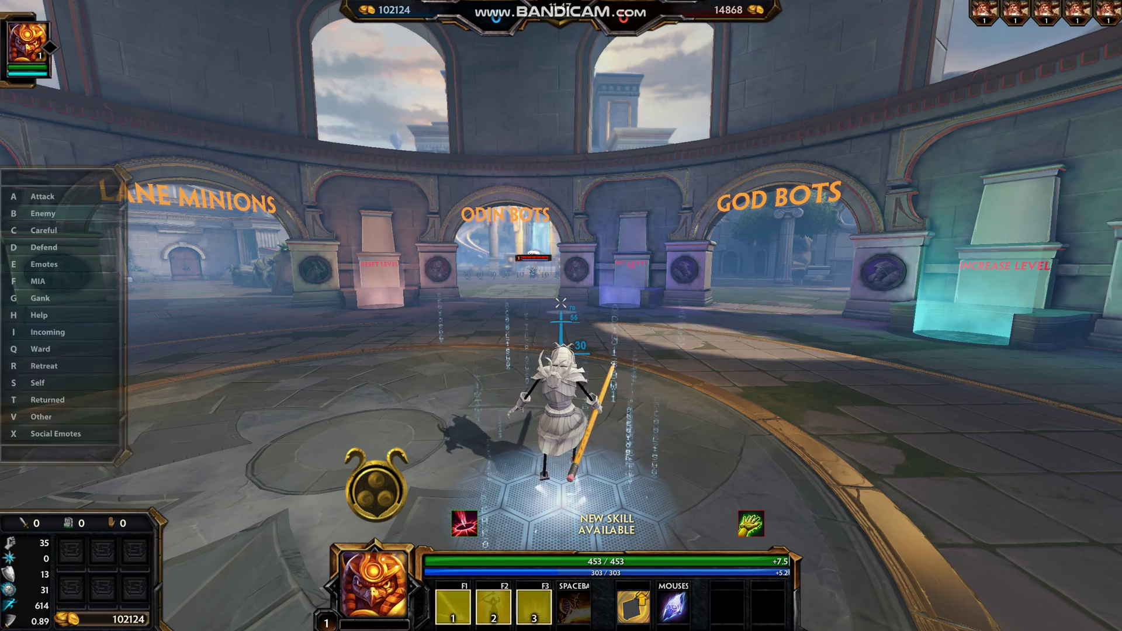
{"action": "key", "text": "e"}
{"action": "key", "text": "Escape"}
{"action": "key", "text": "v"}
{"action": "key", "text": "Escape"}
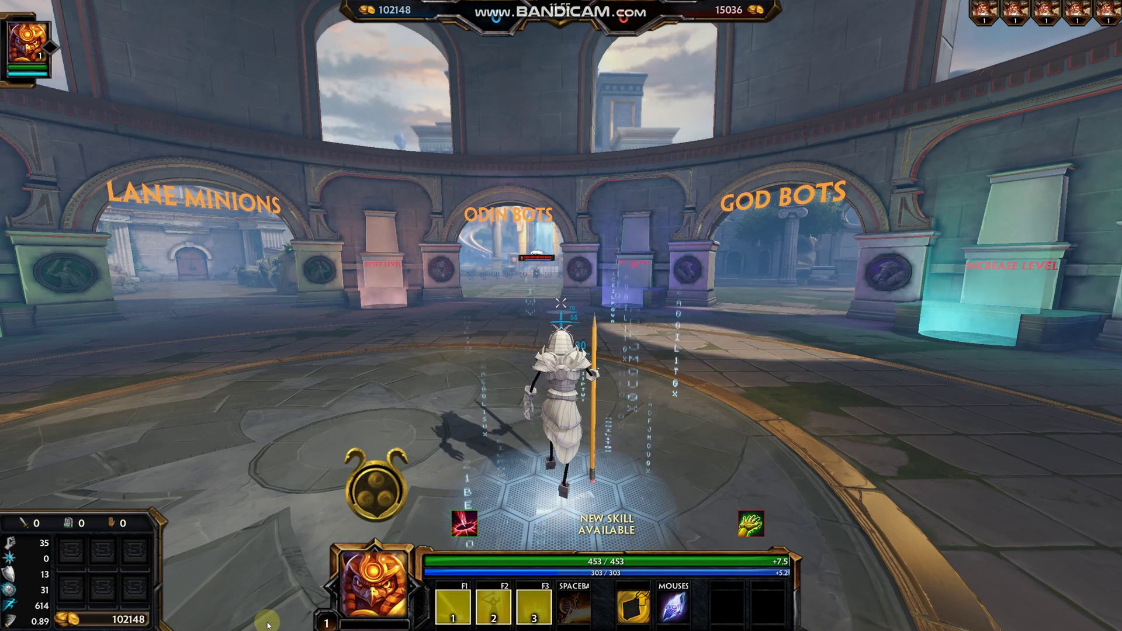
{"action": "key", "text": "alt+Tab"}
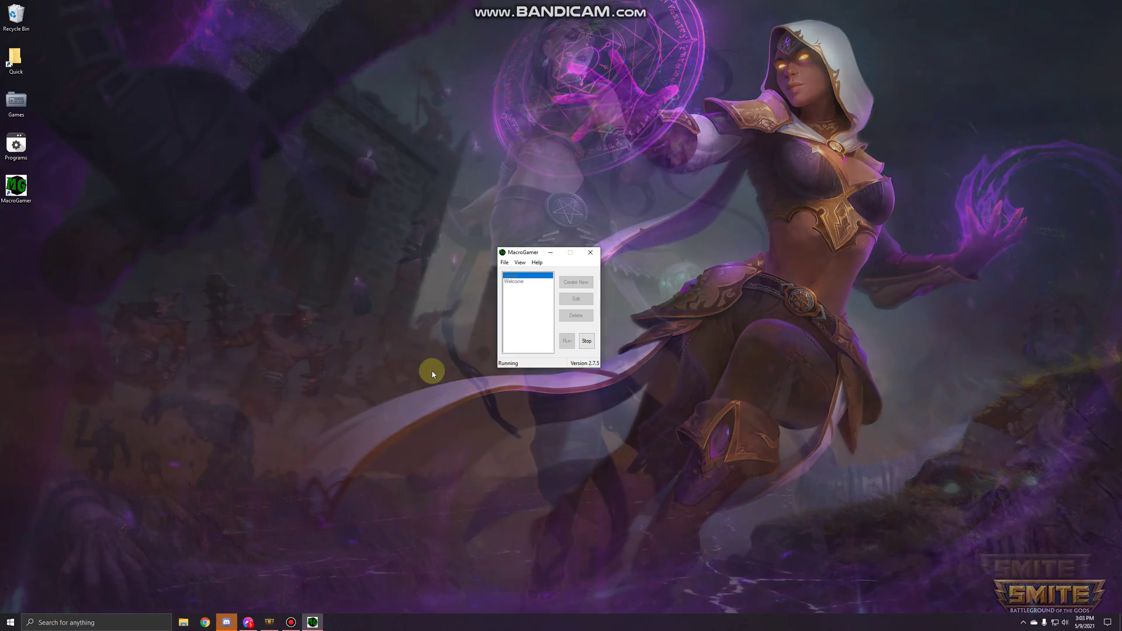
- Open the Run dialog through Windows search and enter shell:startup
{"action": "mouse_move", "coordinate": [546, 252]}
{"action": "left_mouse_down"}
{"action": "mouse_move", "coordinate": [549, 237]}
{"action": "mouse_move", "coordinate": [453, 230]}
{"action": "mouse_move", "coordinate": [538, 244]}
{"action": "left_mouse_up"}
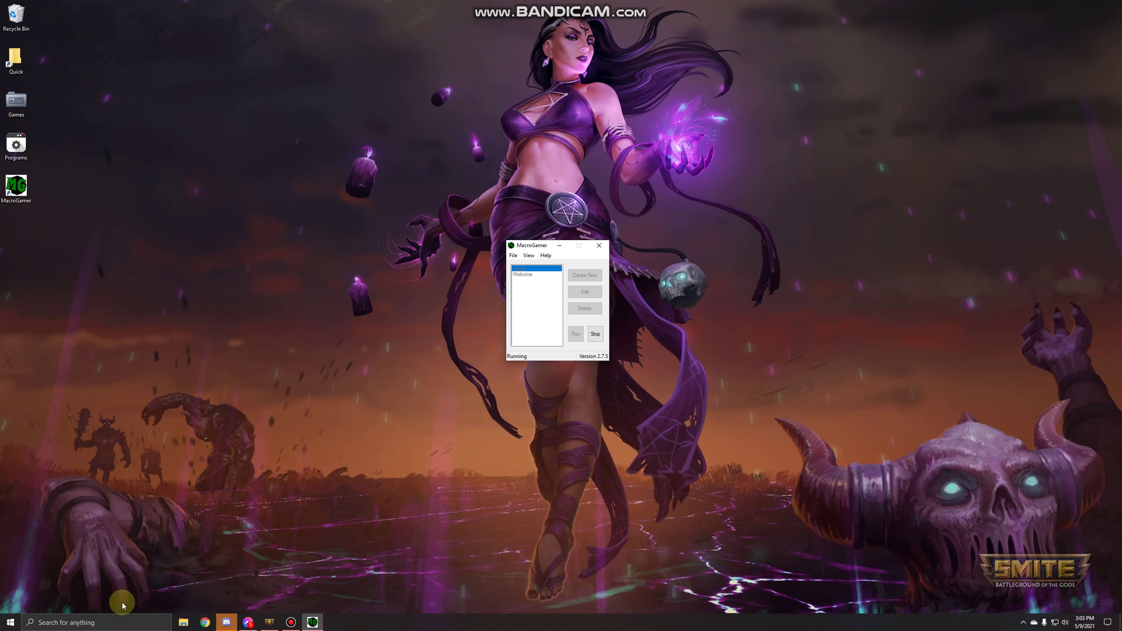
{"action": "left_click", "coordinate": [107, 624]}
{"action": "type", "text": "run"}
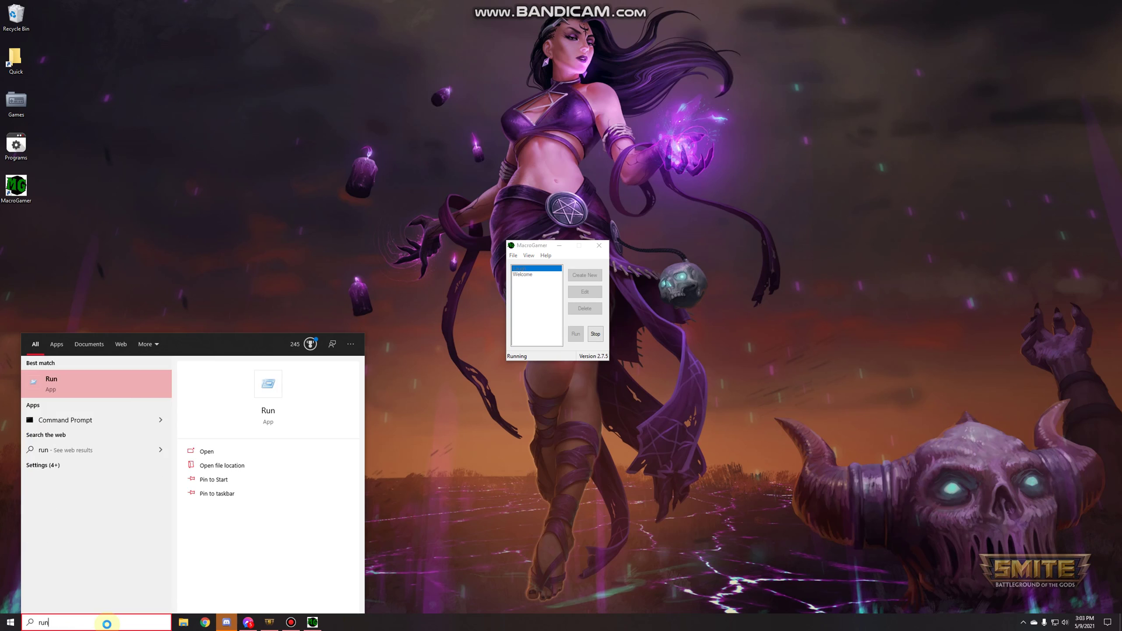
{"action": "key", "text": "Return"}
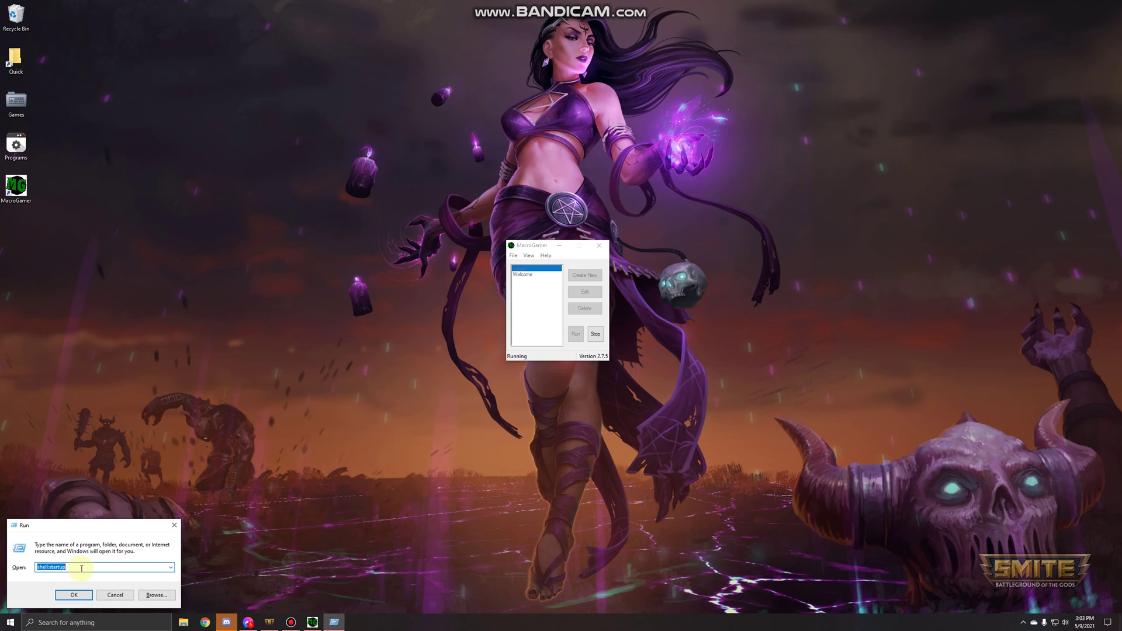
{"action": "type", "text": "shell"}
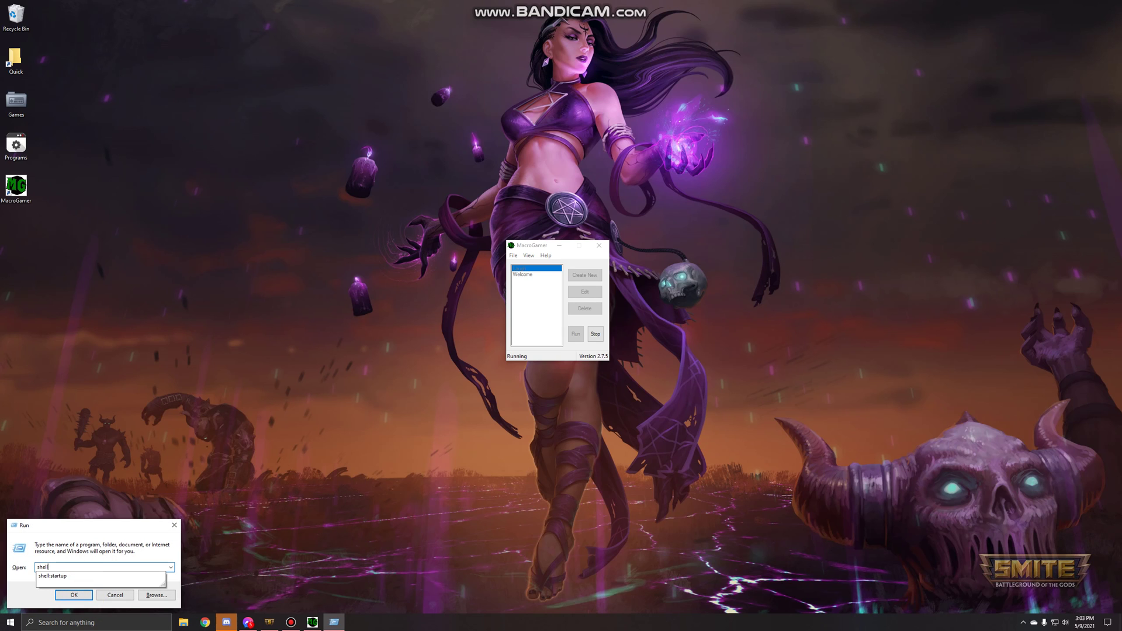
{"action": "type", "text": ":startup"}
{"action": "left_click", "coordinate": [81, 568]}
- Open the Startup folder and copy the MacroGamer desktop shortcut
{"action": "key", "text": "Return"}
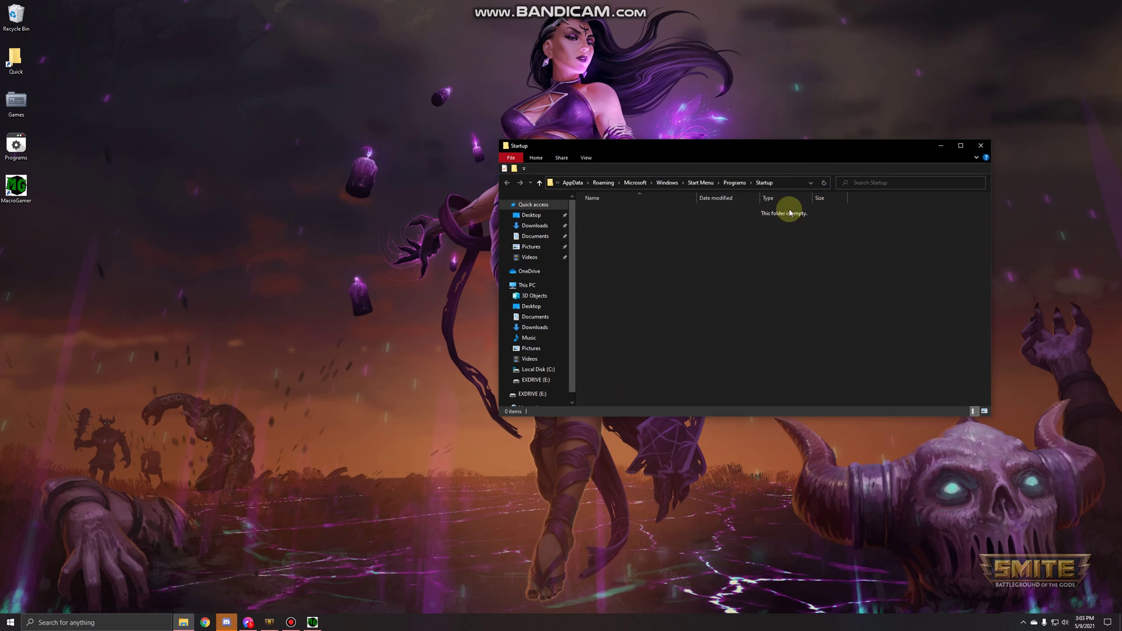
{"action": "left_click_drag", "start_coordinate": [759, 148], "coordinate": [839, 126]}
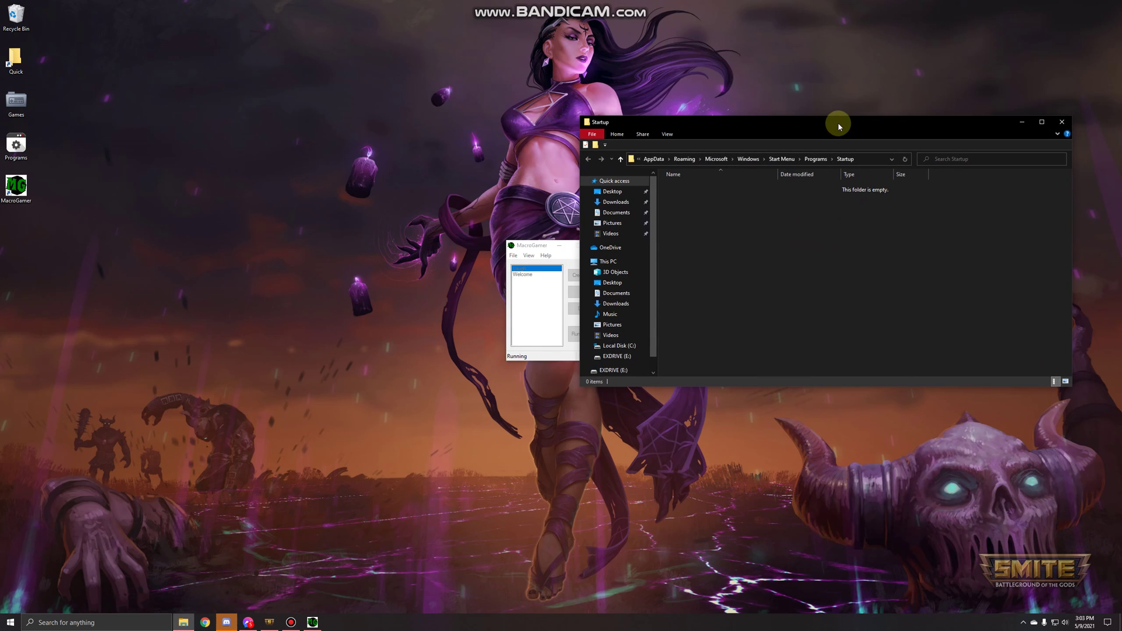
{"action": "left_click", "coordinate": [24, 194]}
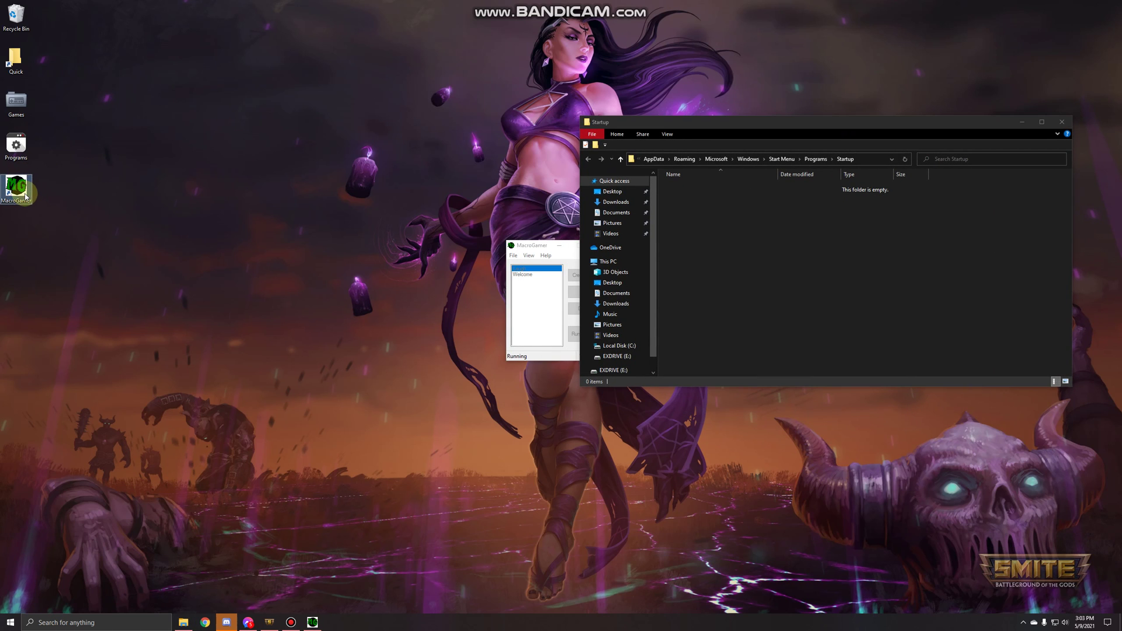
{"action": "right_click", "coordinate": [25, 196]}
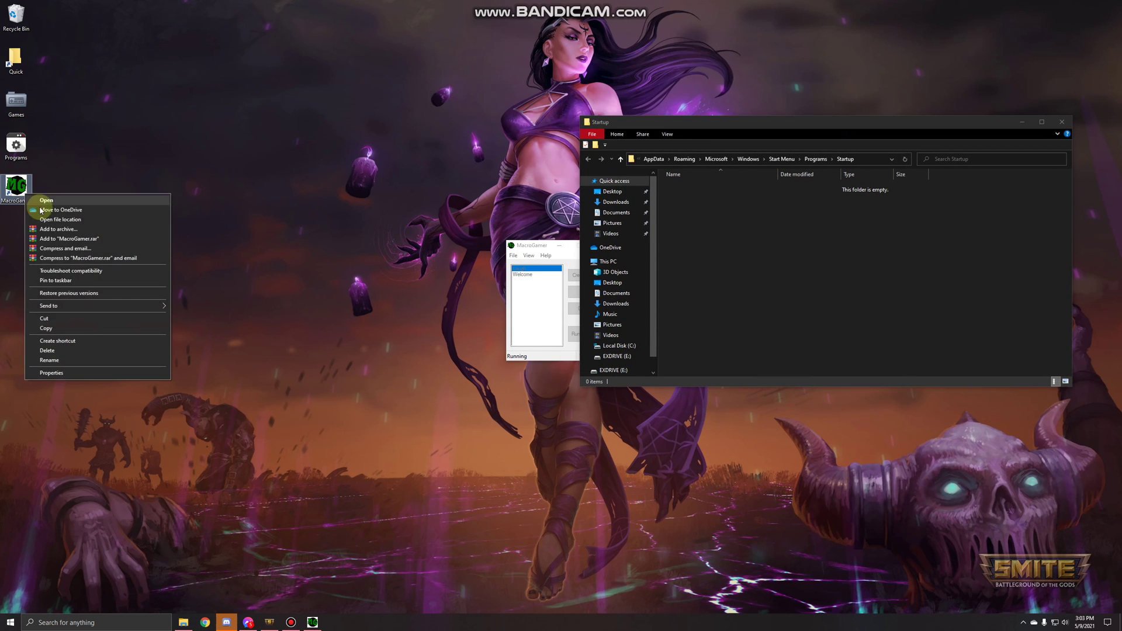
{"action": "left_click", "coordinate": [74, 328]}
- Paste the shortcut copy on the desktop, move it into Startup, and close the folder
{"action": "right_click", "coordinate": [69, 220]}
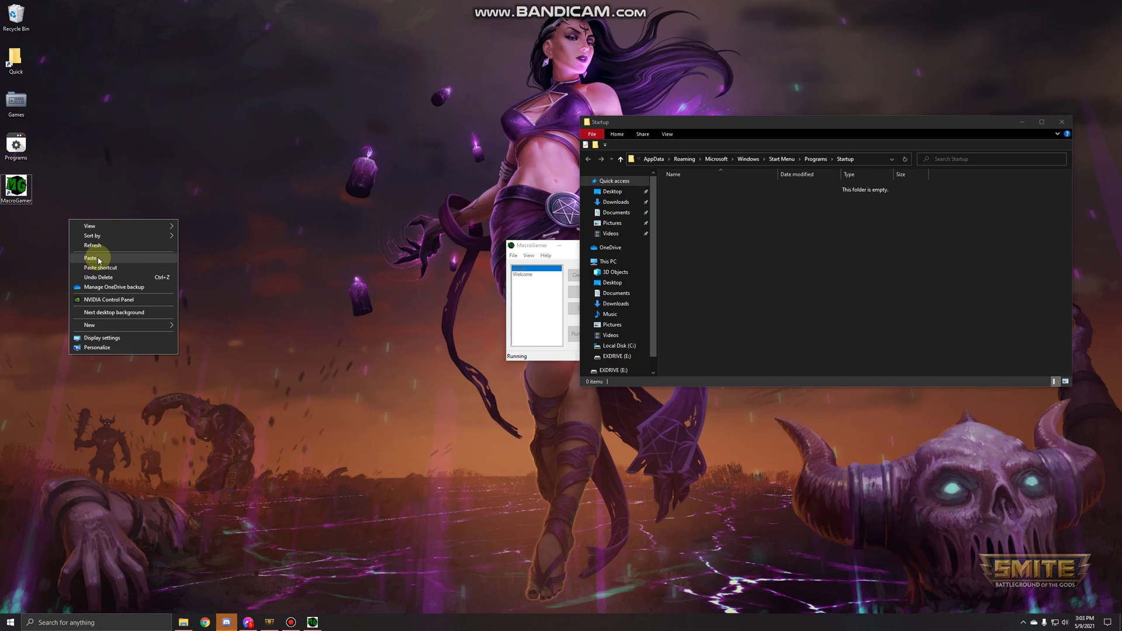
{"action": "left_click", "coordinate": [90, 257]}
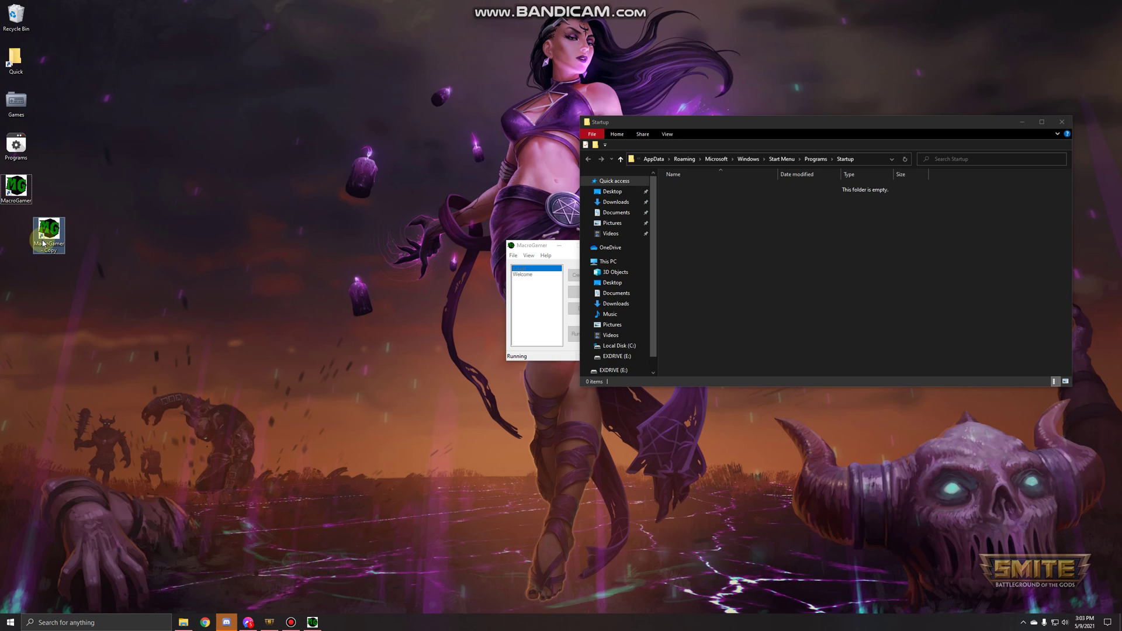
{"action": "left_click_drag", "start_coordinate": [42, 240], "coordinate": [794, 246]}
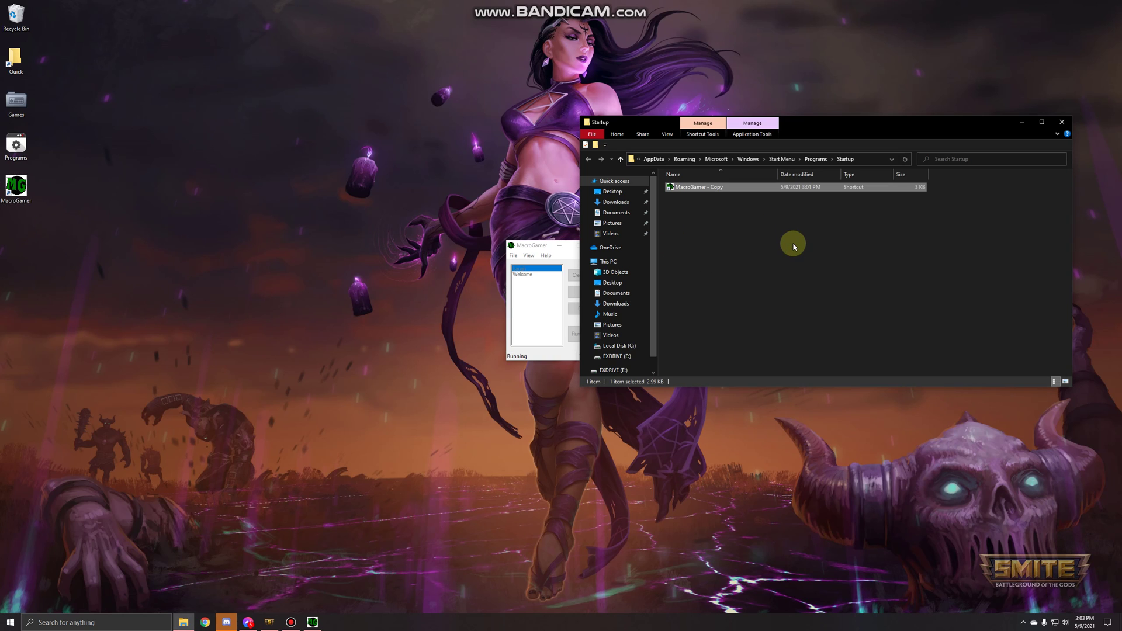
{"action": "left_click", "coordinate": [1062, 124]}
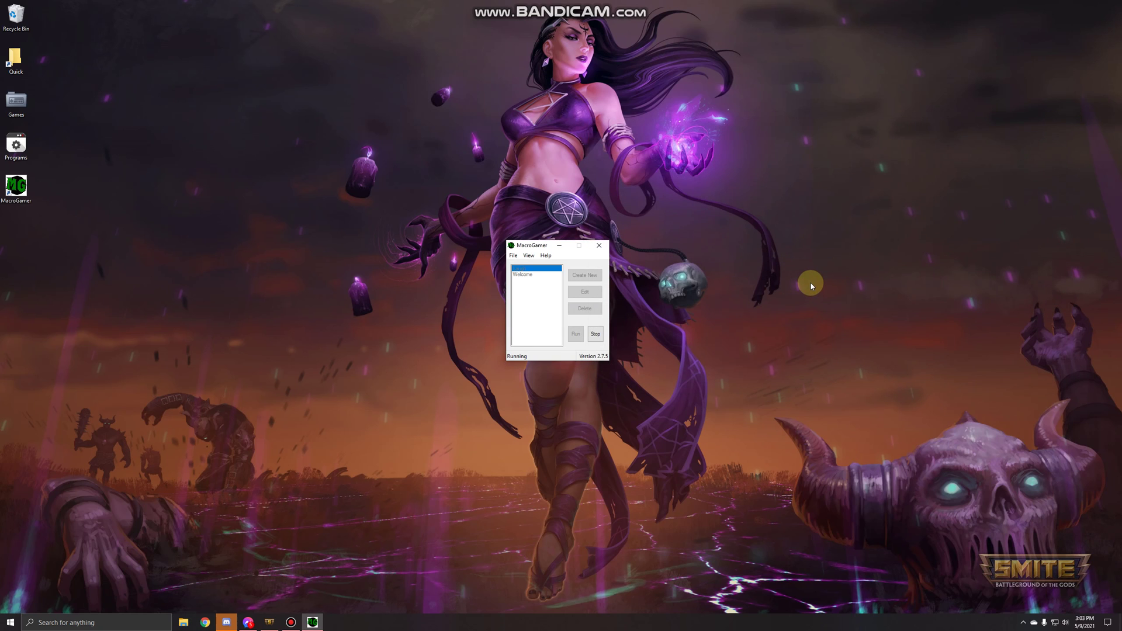